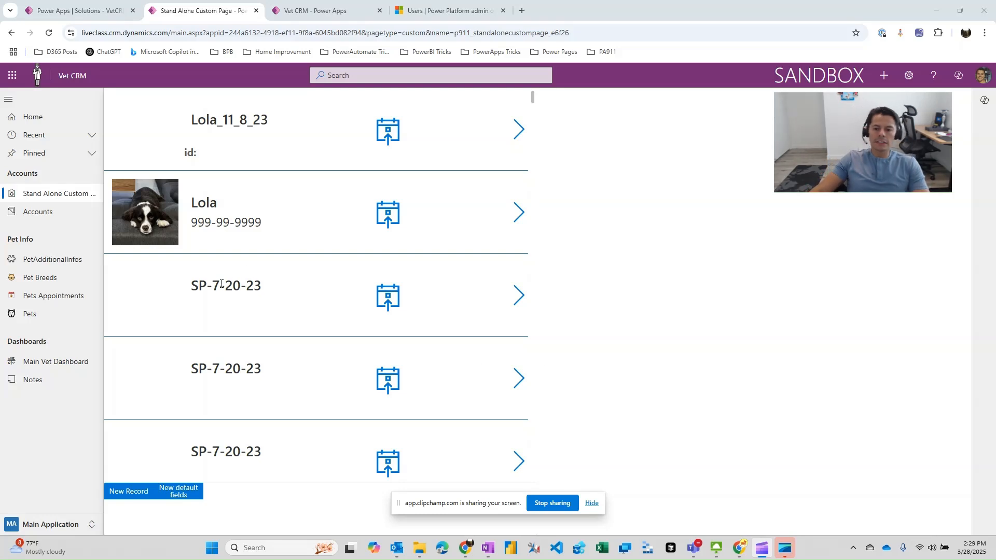
Switch the Vet CRM app to the Admin area to view the PetTypes page, and return to Main Application.
mouse_move(83, 167)
mouse_down()
mouse_move(28, 222)
mouse_move(37, 397)
mouse_move(98, 185)
mouse_move(83, 167)
mouse_up()
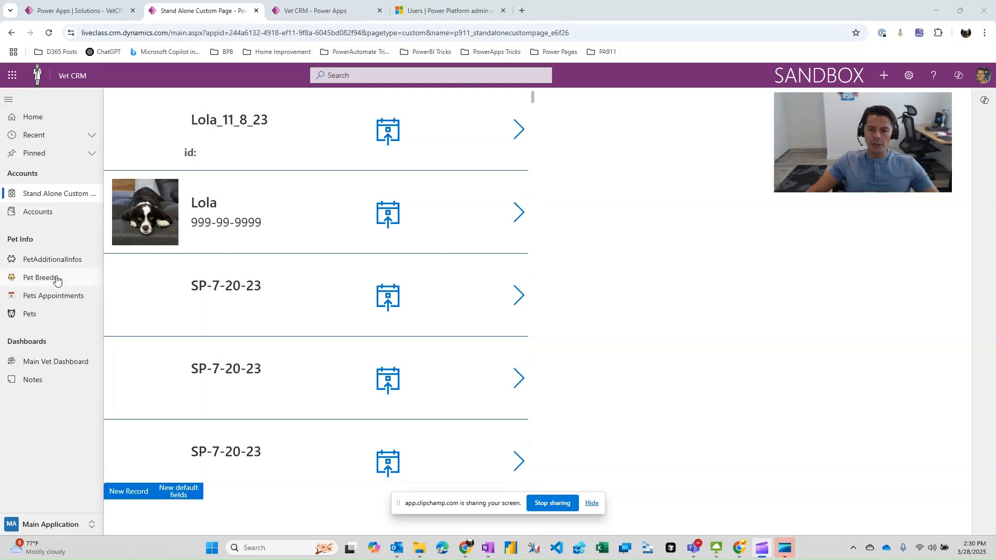
click(61, 527)
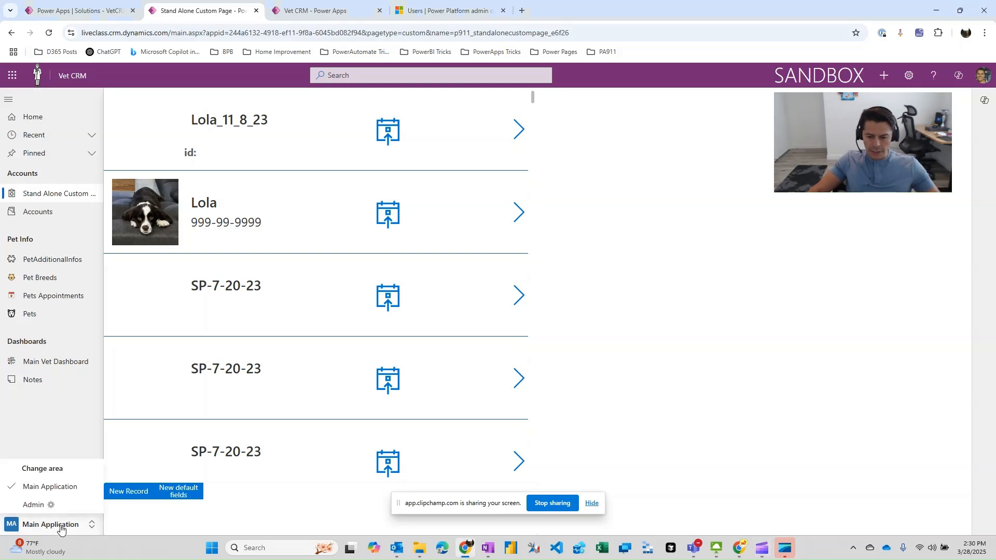
click(41, 509)
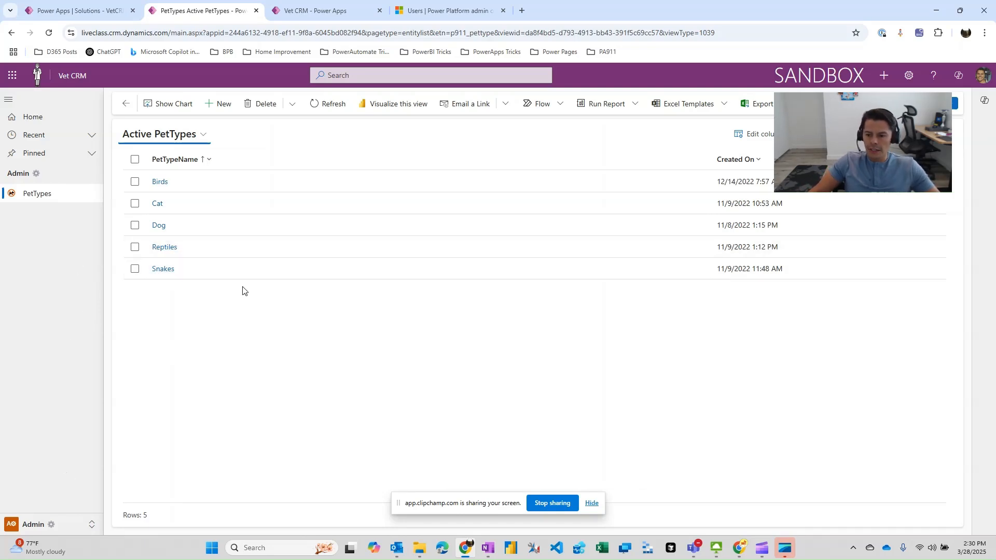
click(51, 530)
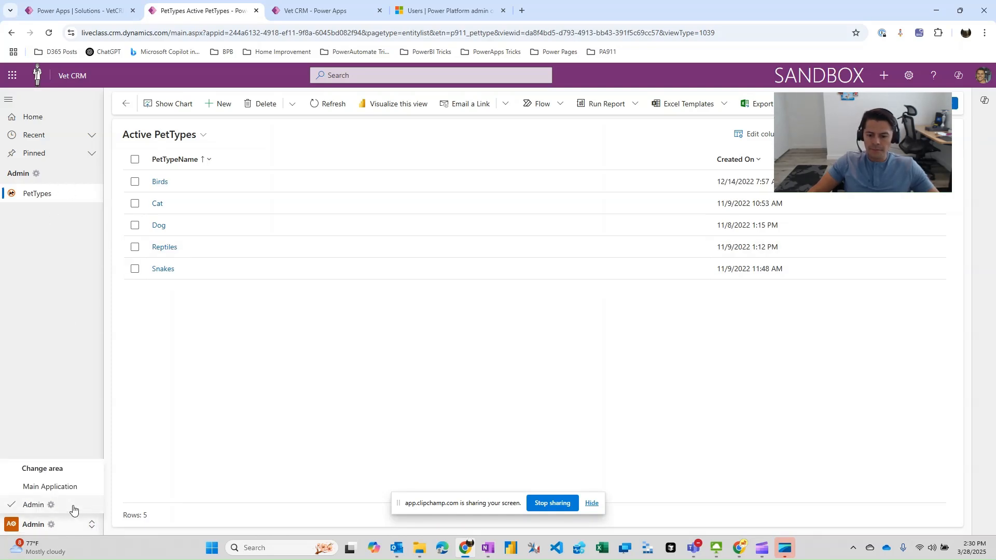
click(64, 488)
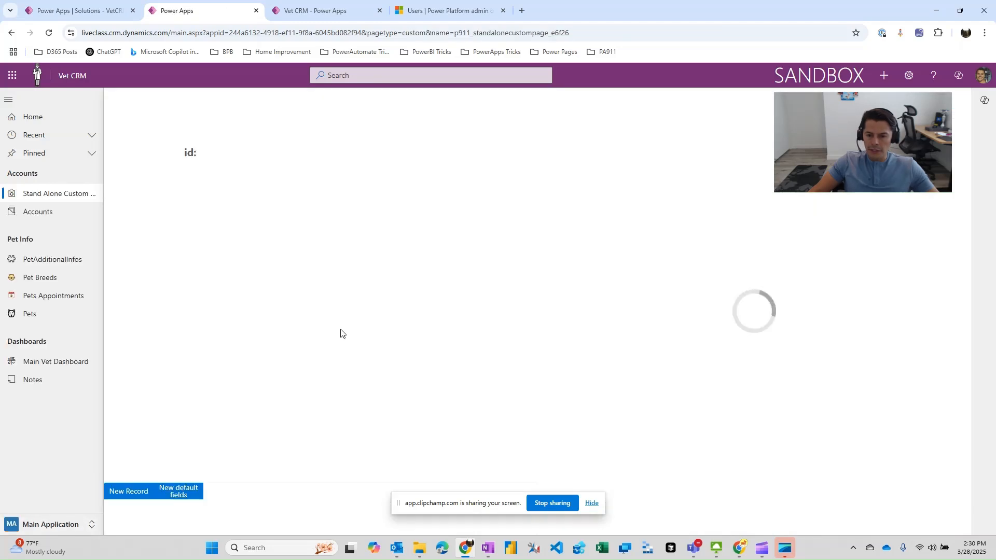
Switch to the other user's browser window and reload Vet CRM to check which areas that user can access.
click(747, 550)
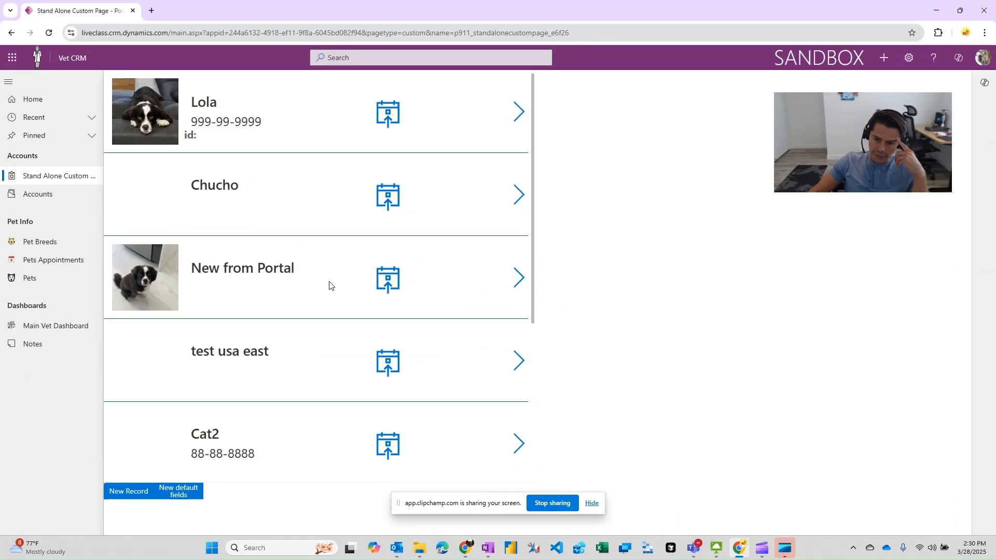
click(49, 32)
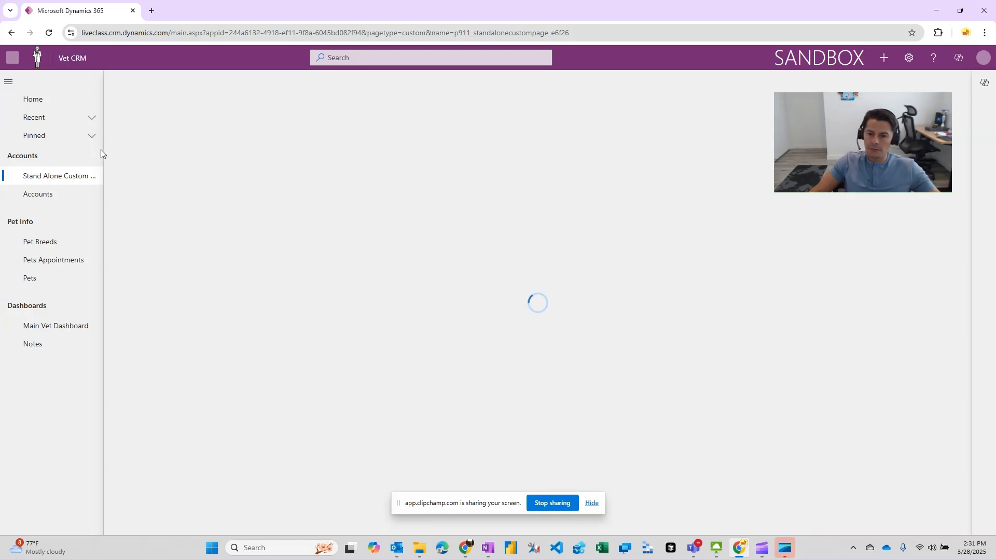
click(48, 34)
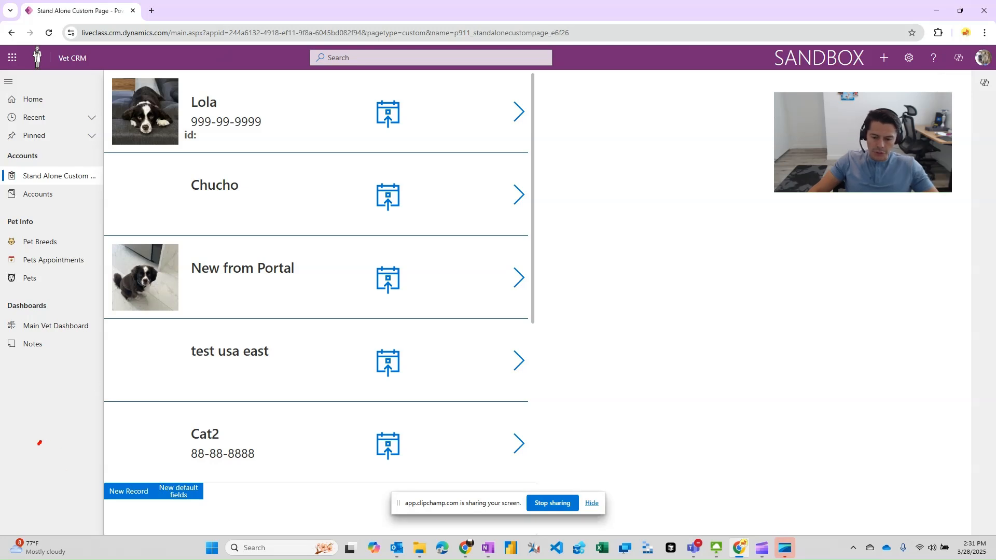
mouse_move(40, 443)
mouse_down()
mouse_move(18, 506)
mouse_move(22, 525)
mouse_move(76, 532)
mouse_move(77, 442)
mouse_move(50, 437)
mouse_up()
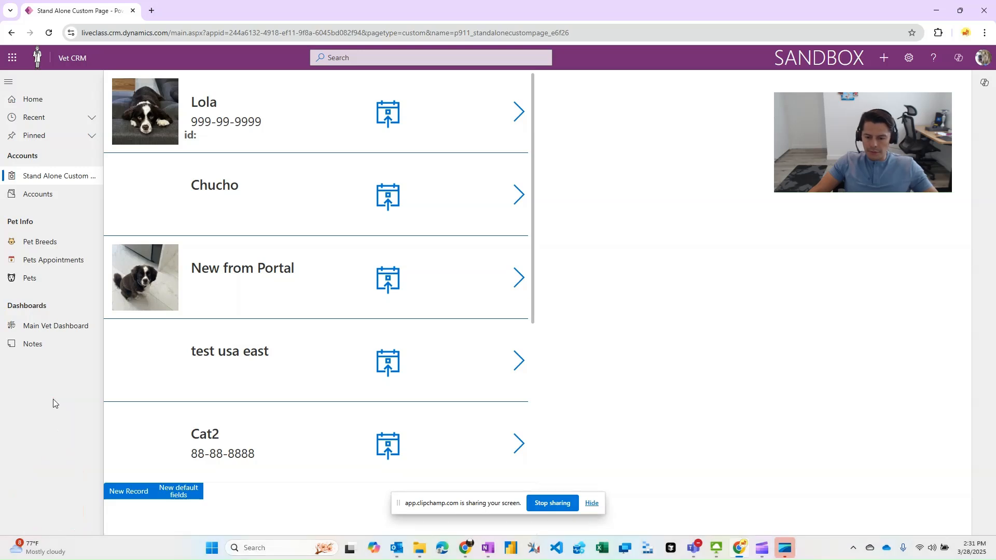
Switch back to the first browser window and display the Admin area's pages in the Vet CRM app designer.
click(468, 557)
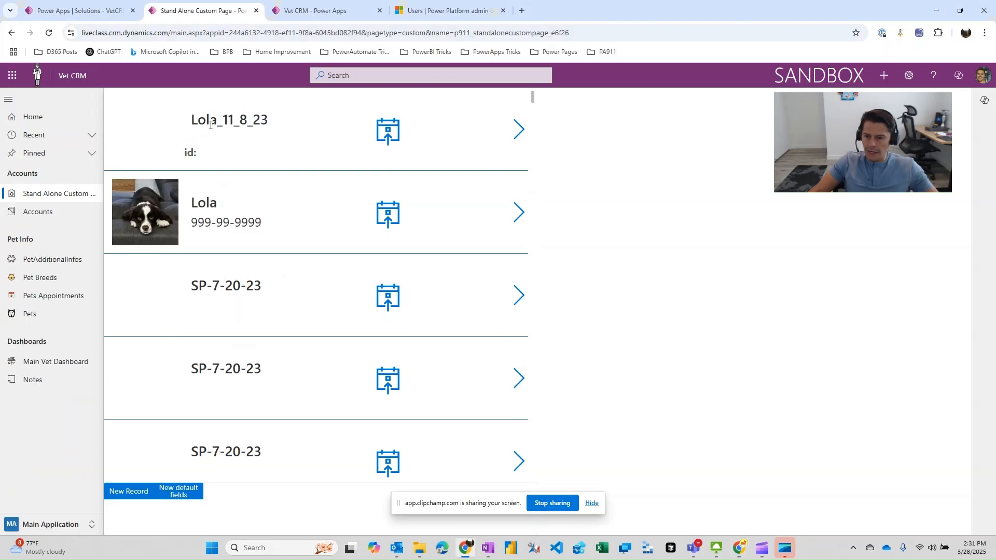
click(315, 12)
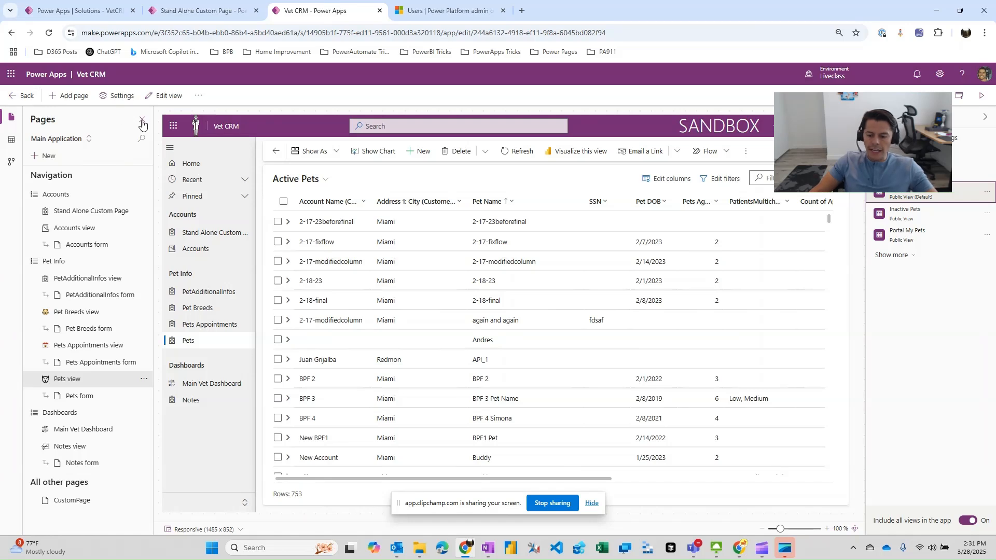
click(79, 139)
click(60, 183)
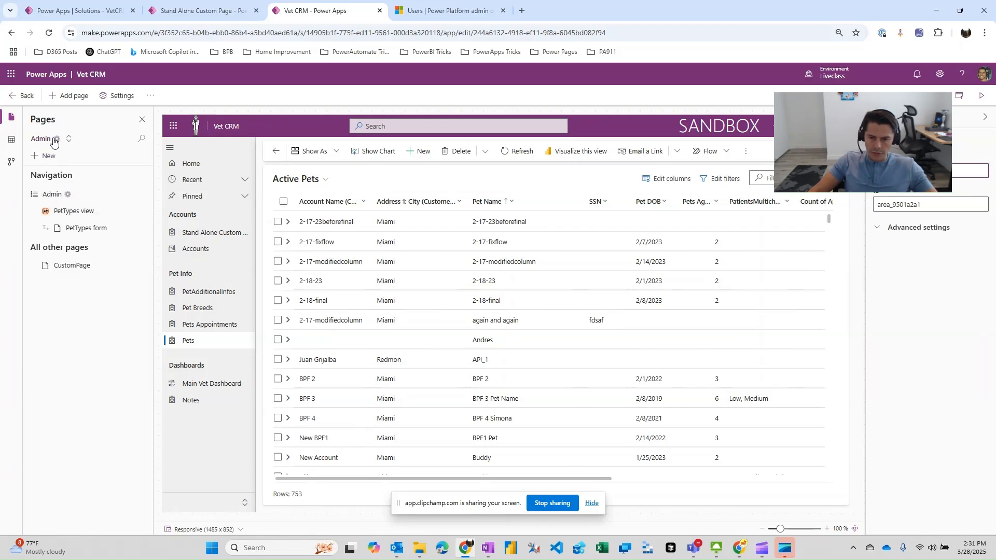
Open the settings of the PetTypes view page in the Admin area and expand its advanced settings.
click(76, 214)
key(ctrl+2)
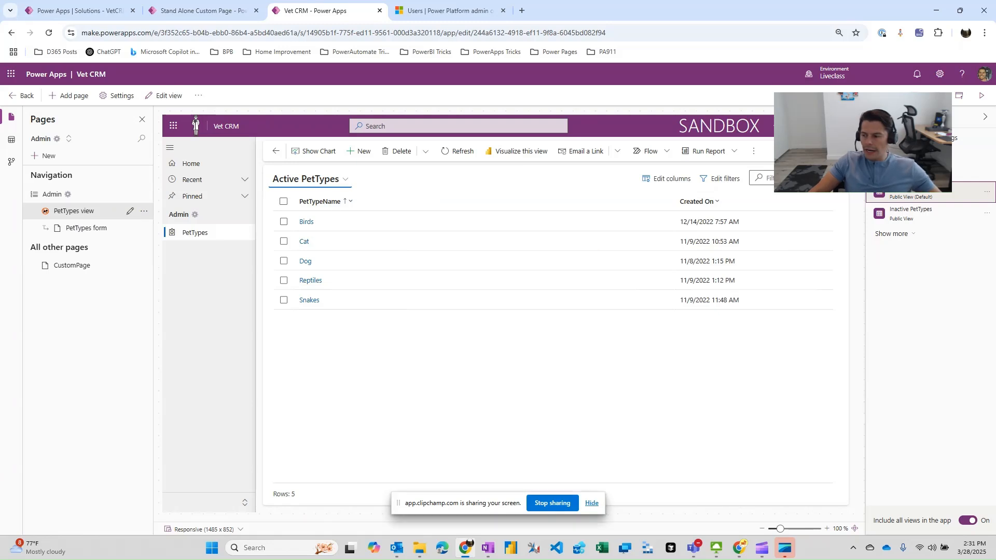
mouse_move(591, 251)
mouse_down()
mouse_move(860, 238)
mouse_move(903, 130)
mouse_move(976, 133)
mouse_move(953, 154)
mouse_up()
key(Escape)
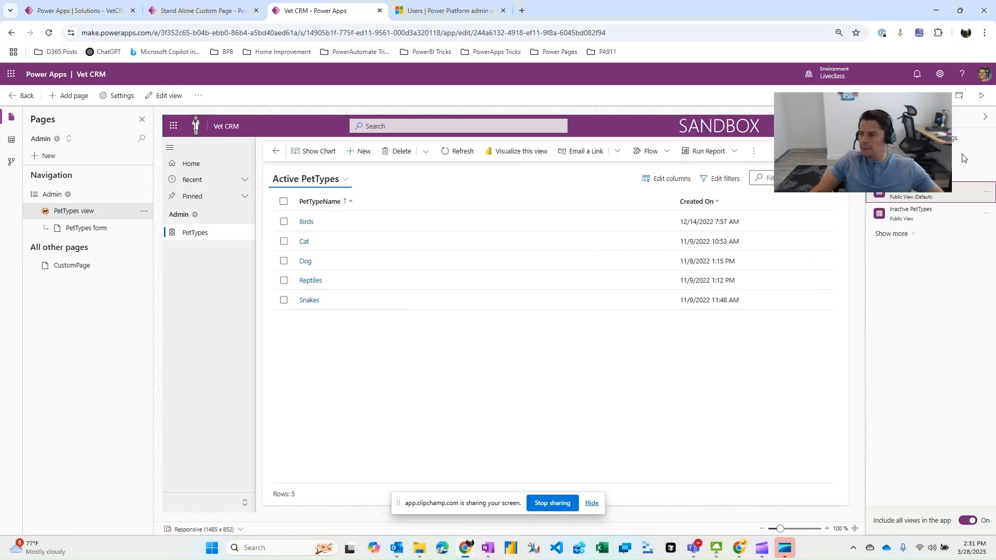
click(957, 138)
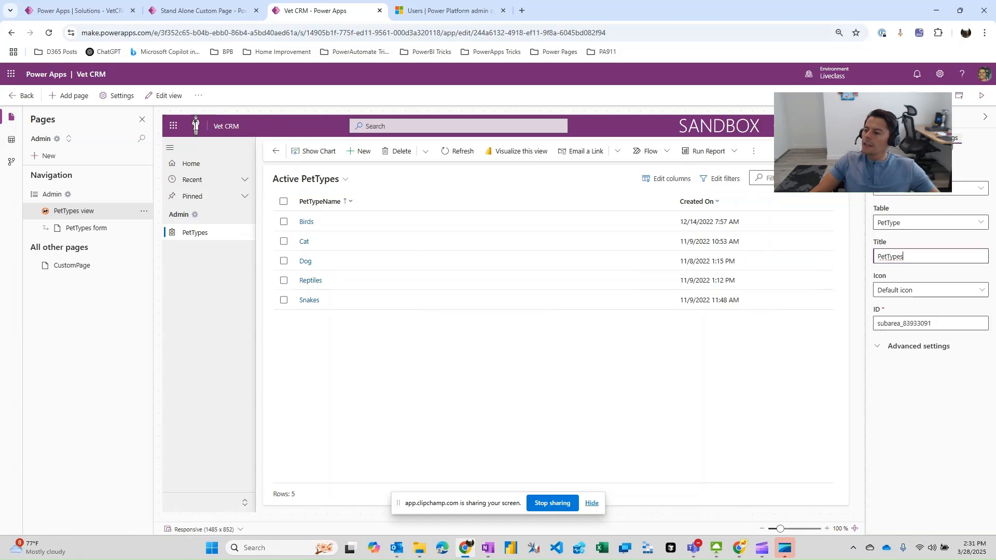
click(883, 348)
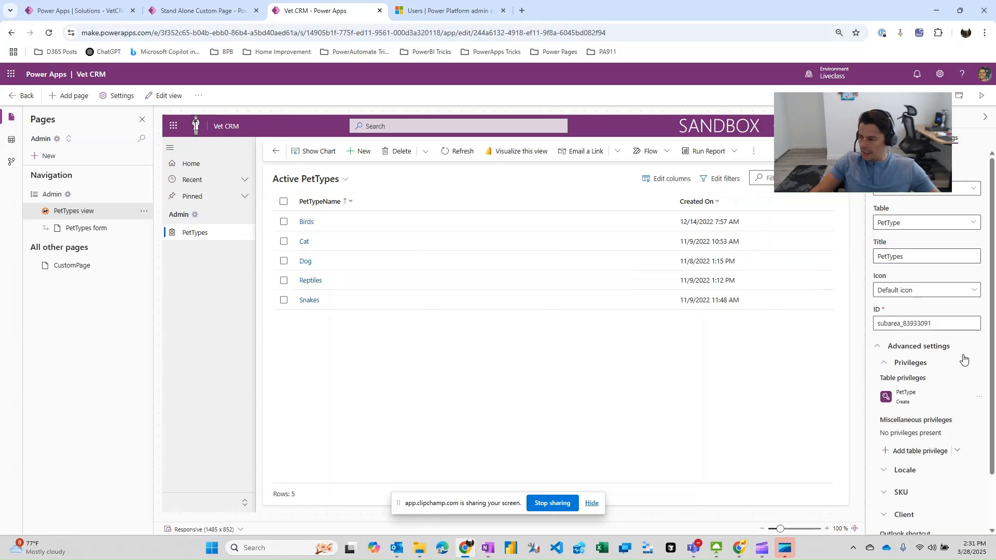
Remove the existing PetType table privilege from the PetTypes page.
scroll(976, 384, down, 2)
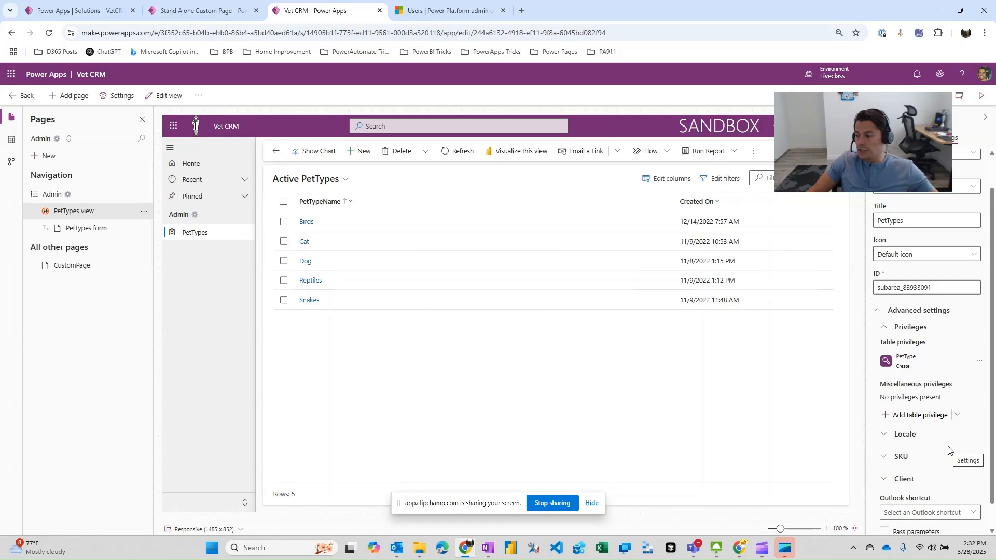
click(979, 361)
click(949, 394)
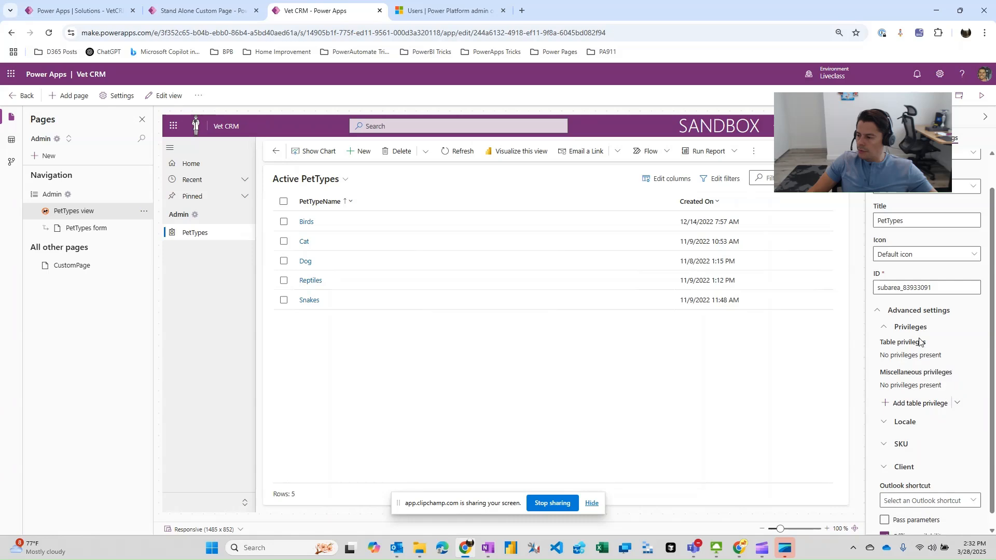
Add a table privilege for the PetType table to the PetTypes page, with only Create selected.
click(910, 406)
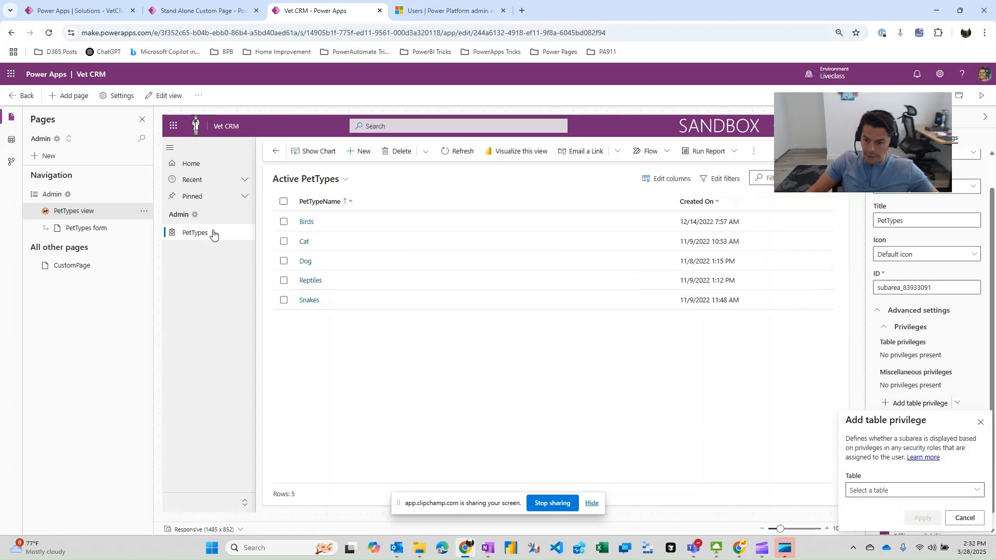
click(882, 488)
text(Pet)
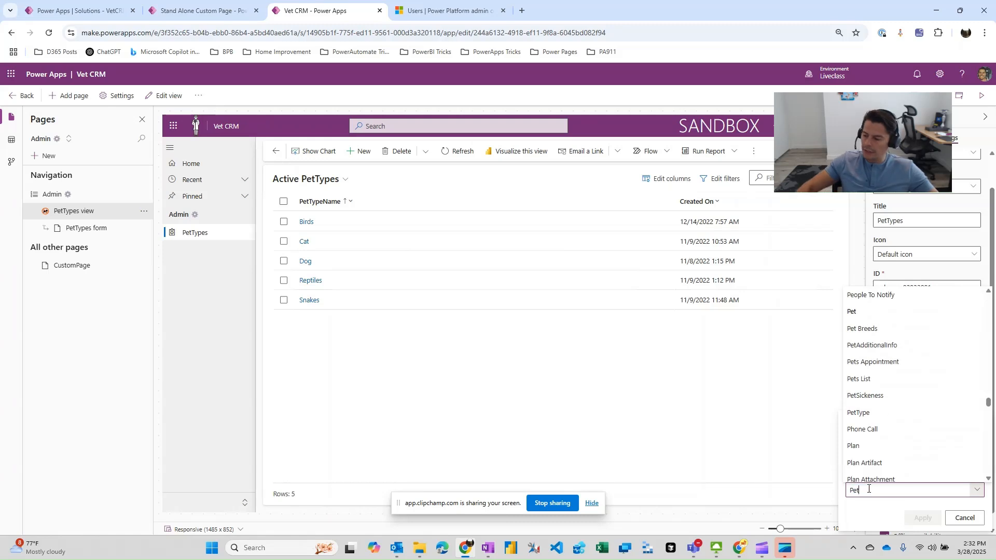
drag(989, 402, 988, 402)
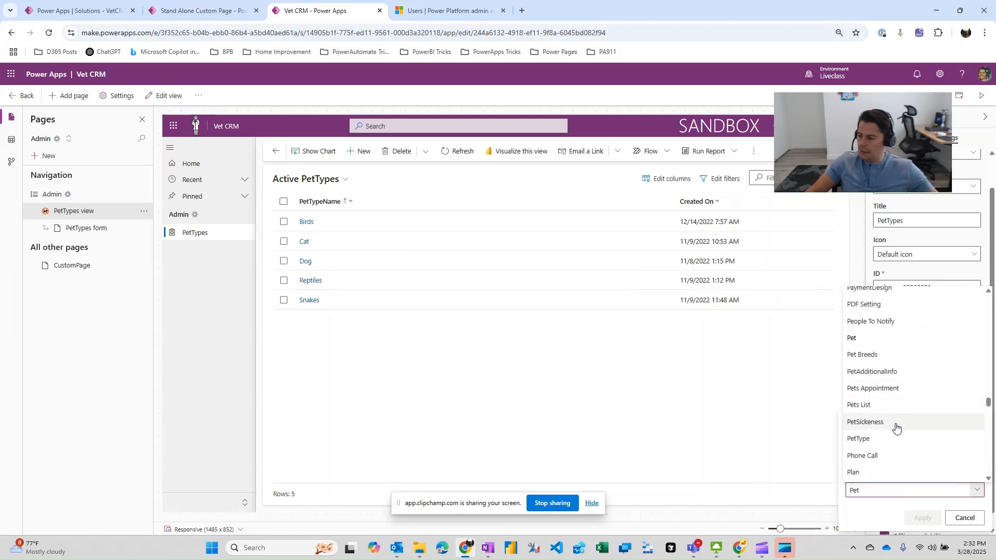
click(873, 445)
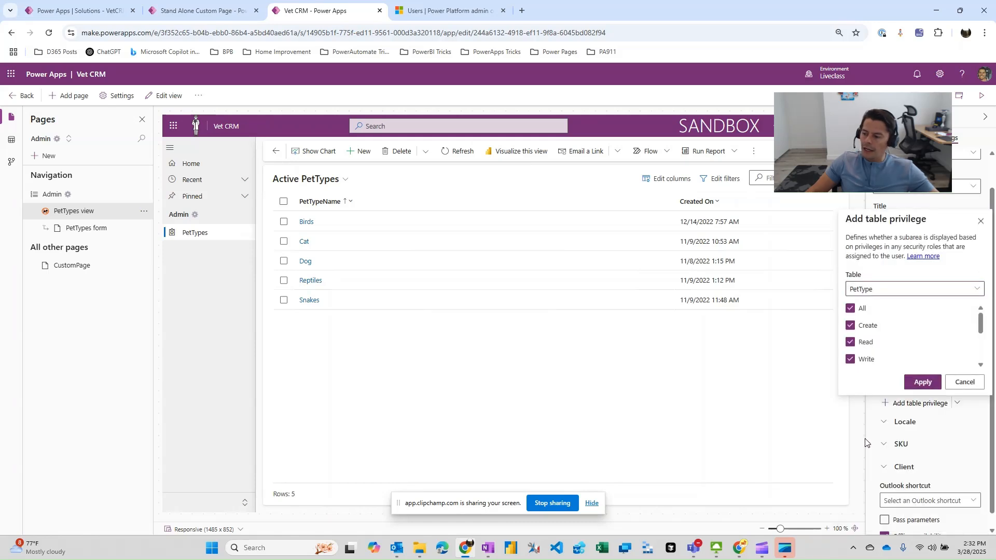
click(852, 310)
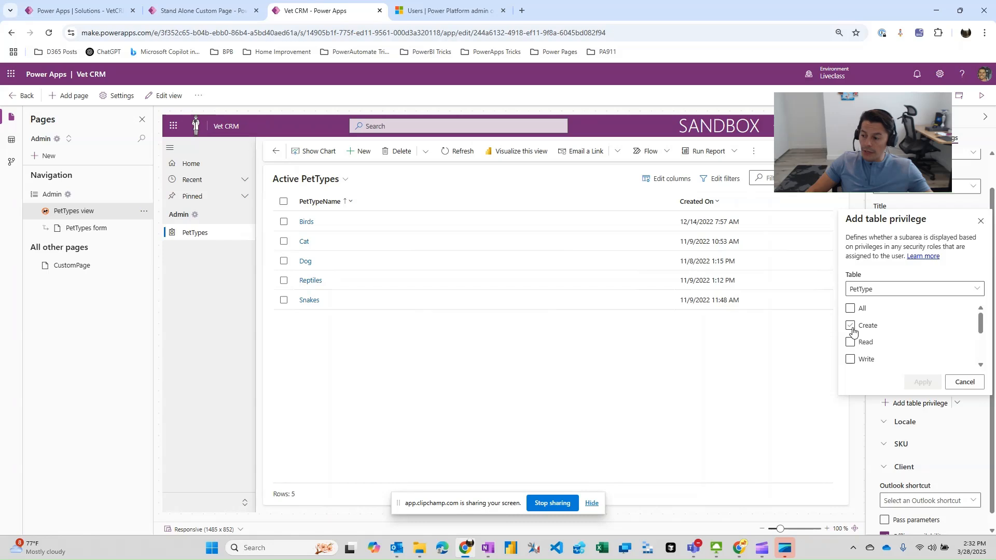
click(853, 328)
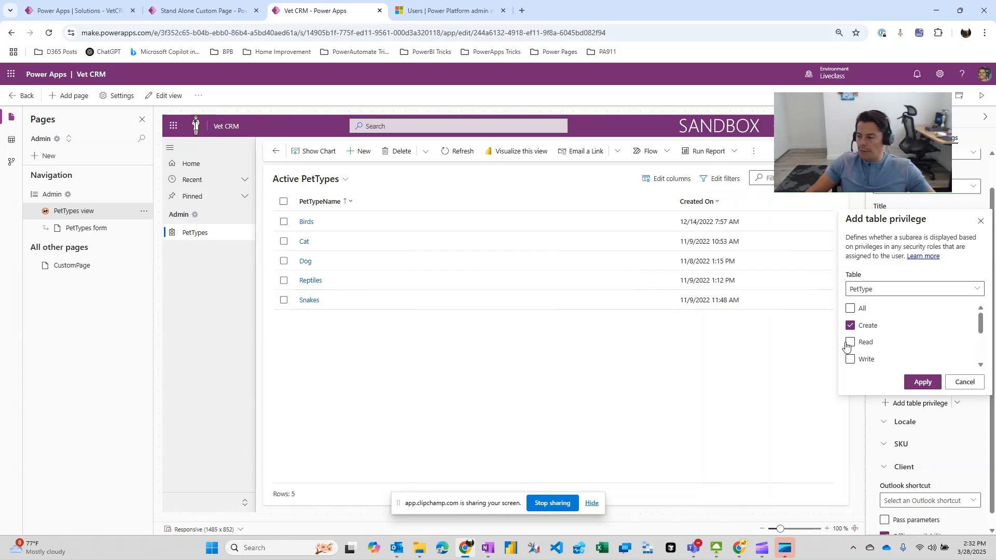
click(924, 382)
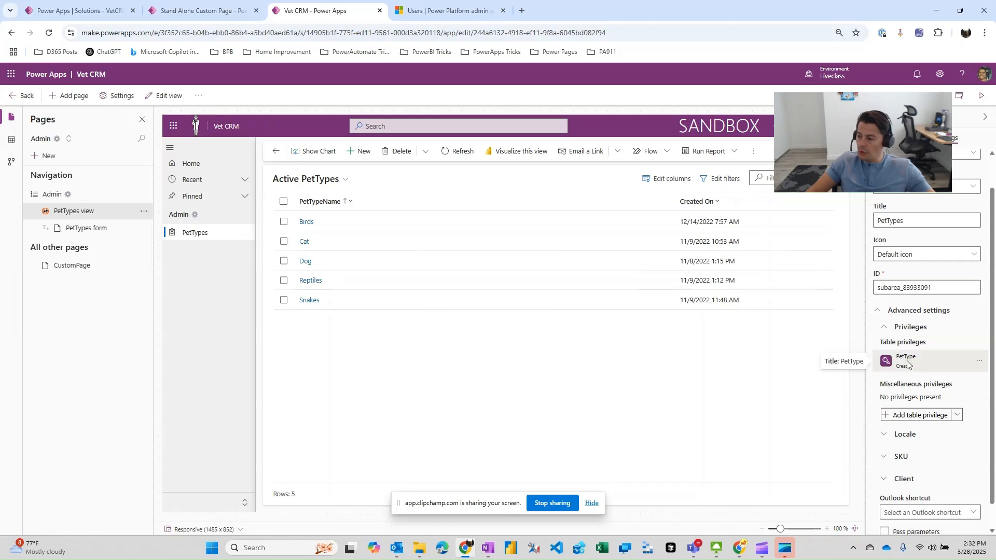
Examine the miscellaneous privileges that can be added to the PetTypes page without adding one.
click(959, 417)
click(936, 435)
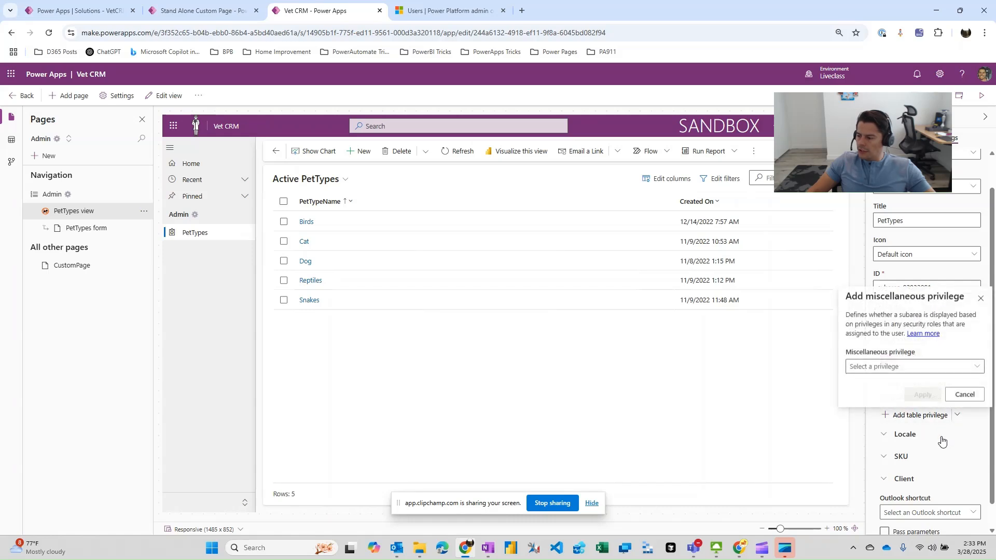
click(924, 368)
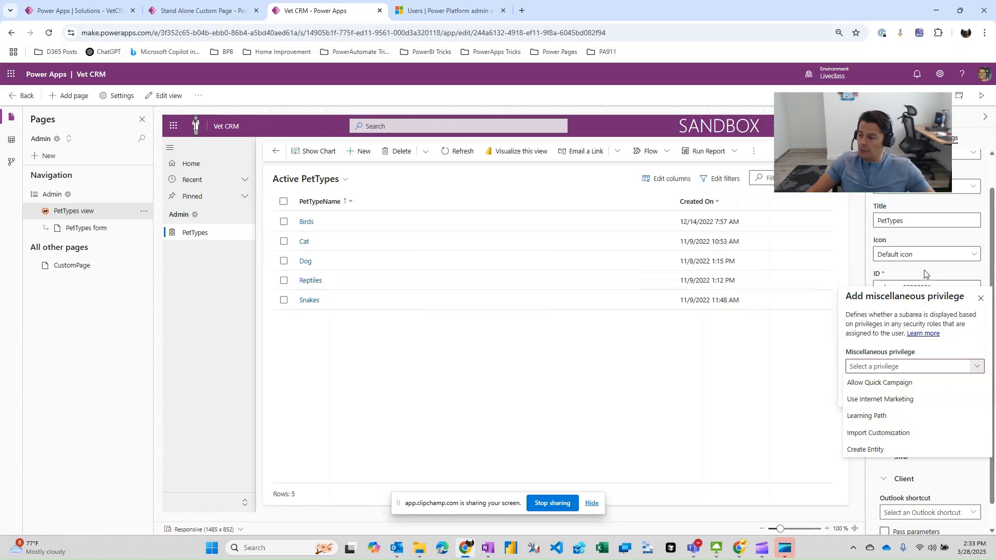
click(949, 338)
click(965, 399)
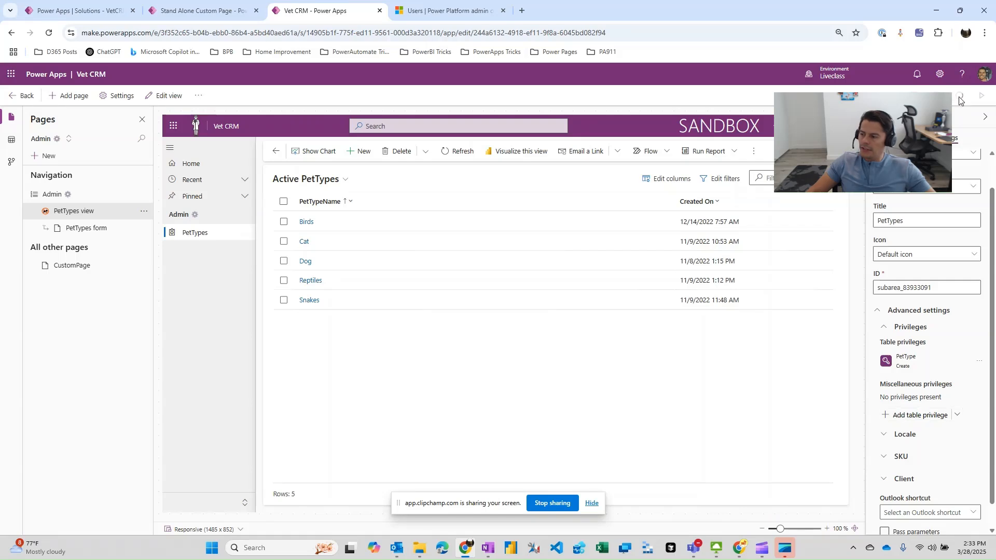
Open the Vet CRM User security role in the VetCRM_Liveclass solution and filter its tables by "pet" to check the PetType privileges.
click(203, 11)
click(96, 4)
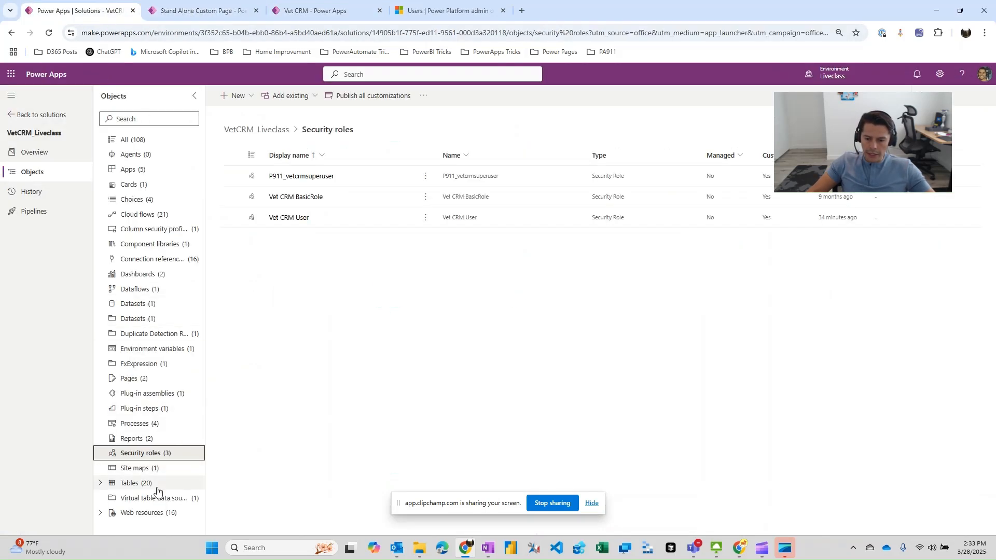
click(289, 218)
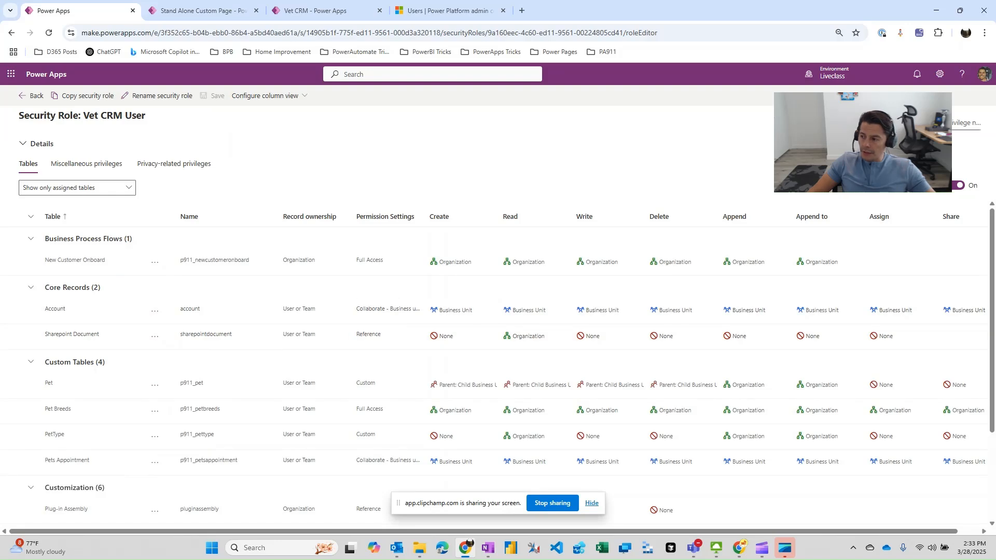
click(966, 123)
text(pet)
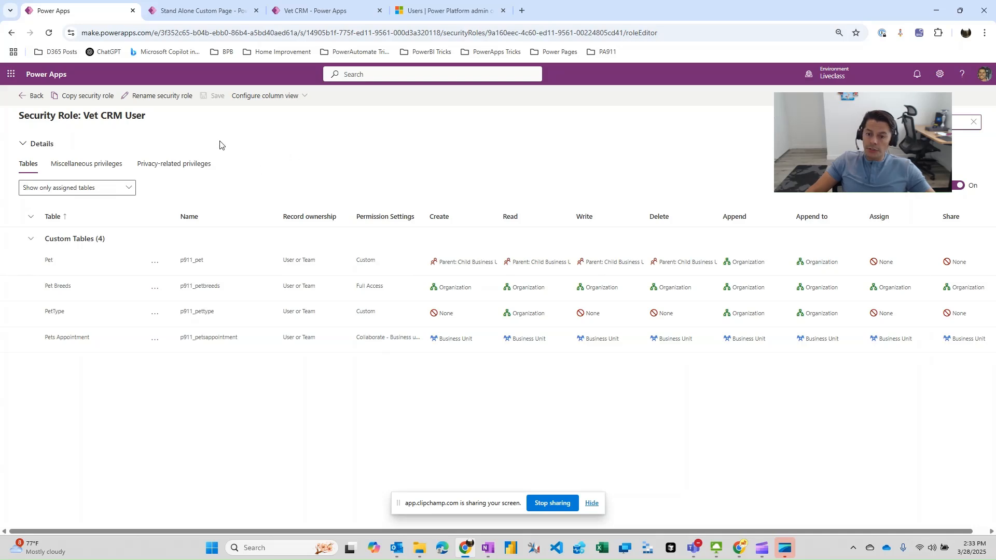
Check the selected user's directly assigned roles in the Power Platform admin center and return to the Vet CRM app designer.
click(425, 12)
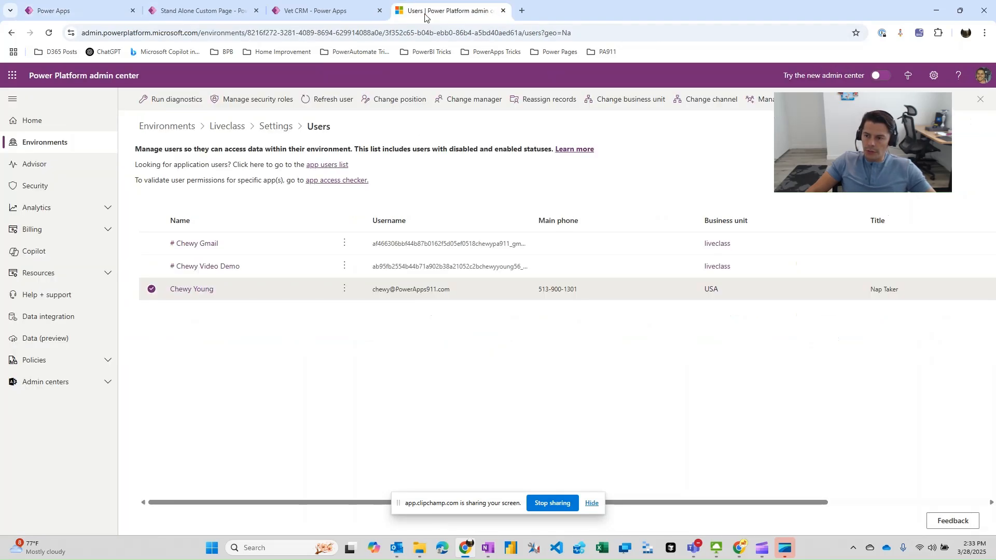
click(190, 289)
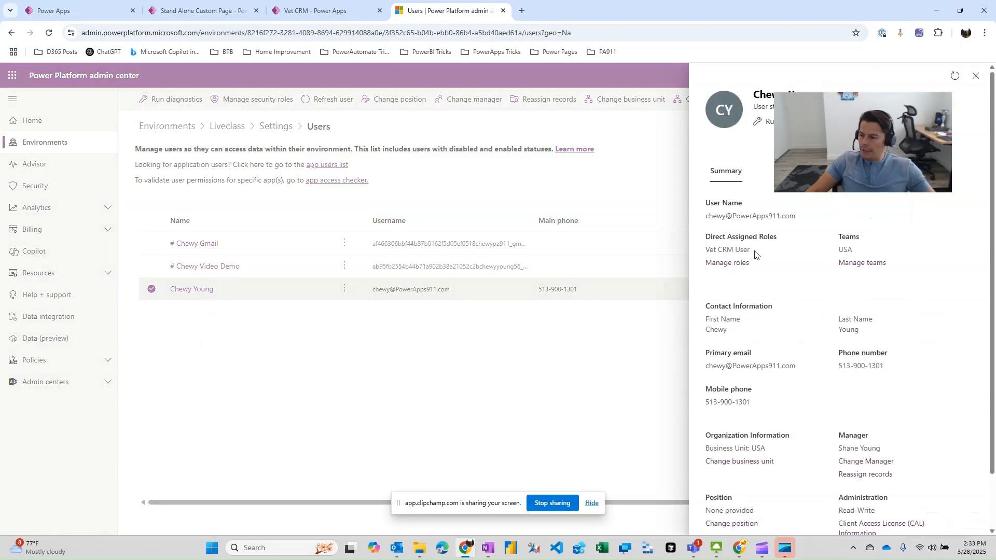
drag(755, 255, 704, 255)
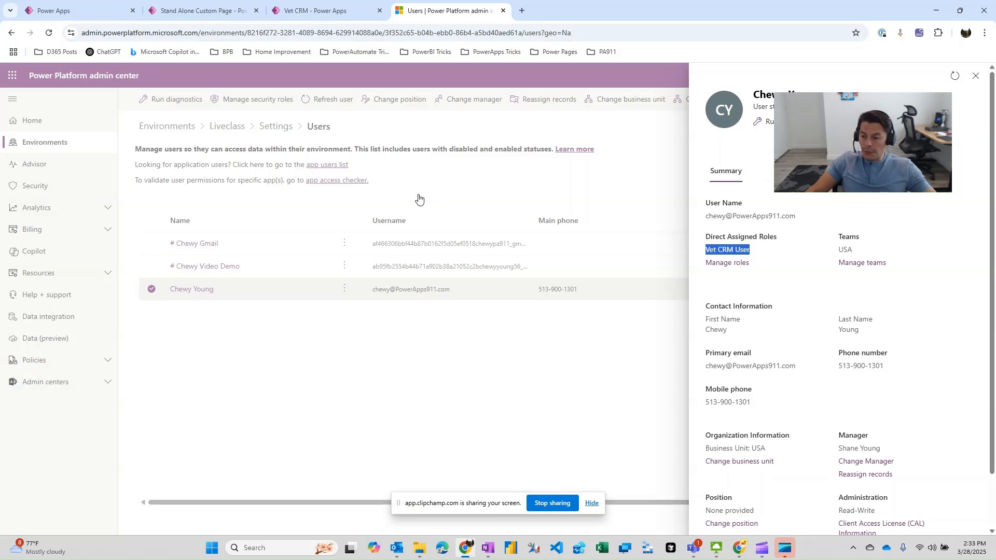
click(329, 15)
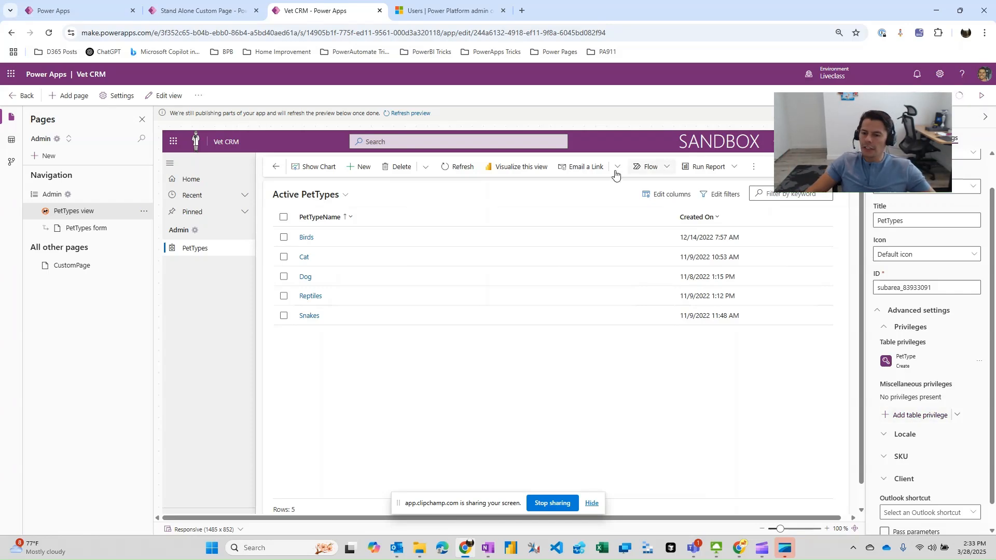
View the Admin area in the running Vet CRM app and switch back to the Main Application area.
click(198, 10)
click(57, 527)
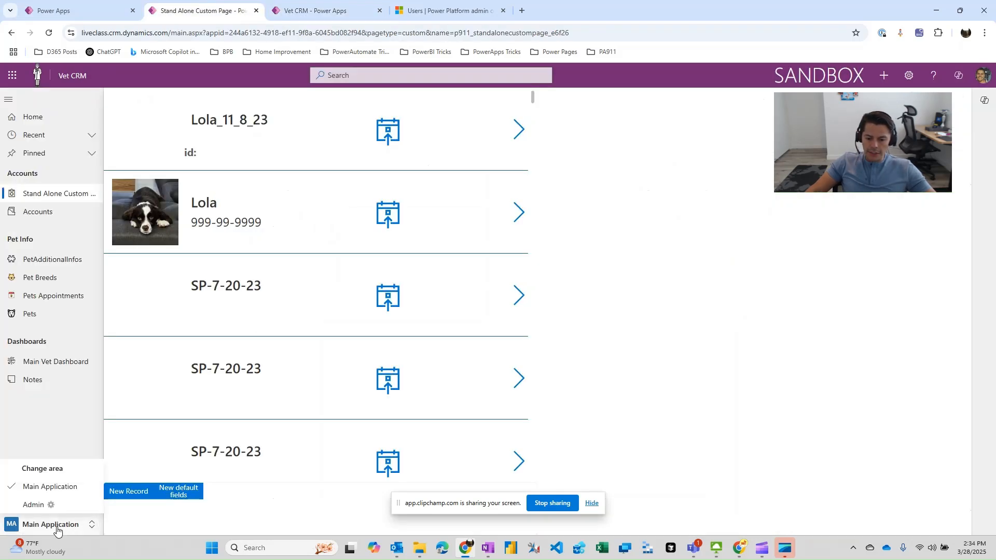
click(35, 505)
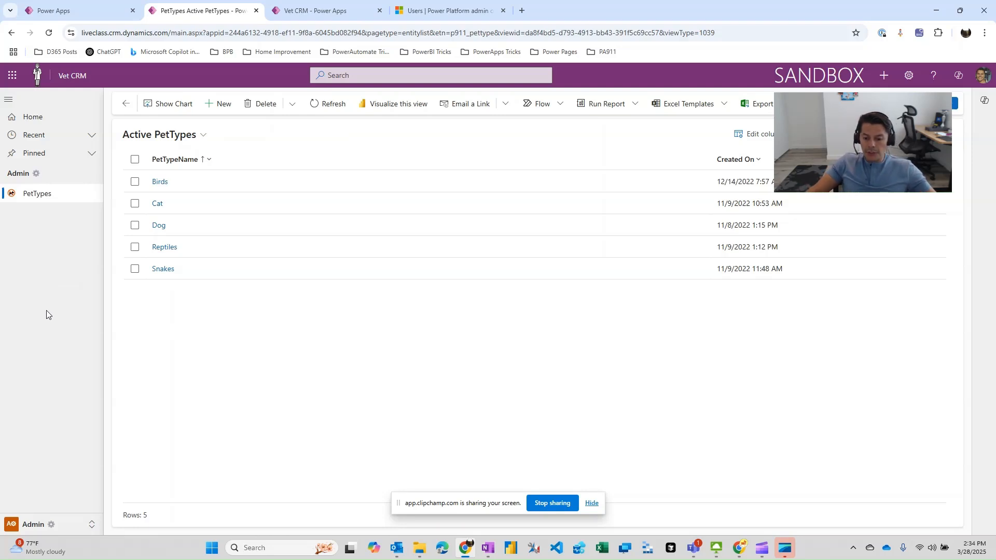
click(59, 525)
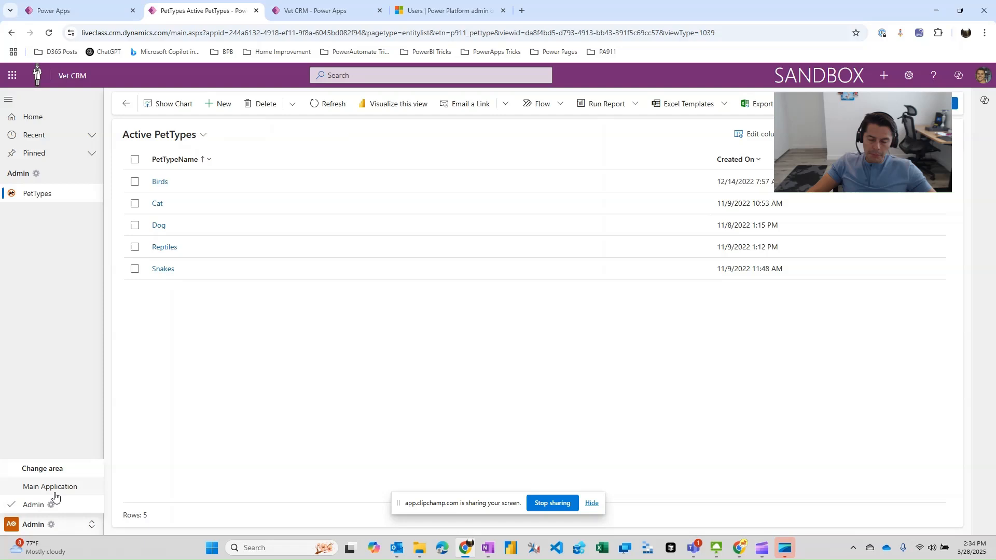
click(55, 492)
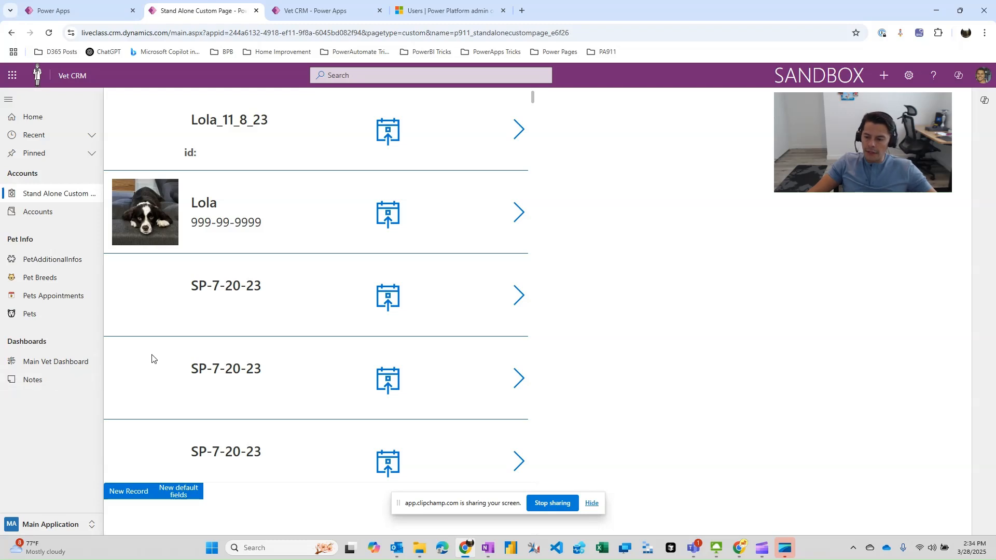
Return to the Vet CRM app designer and review the PetType table privilege set on the PetTypes page.
click(318, 13)
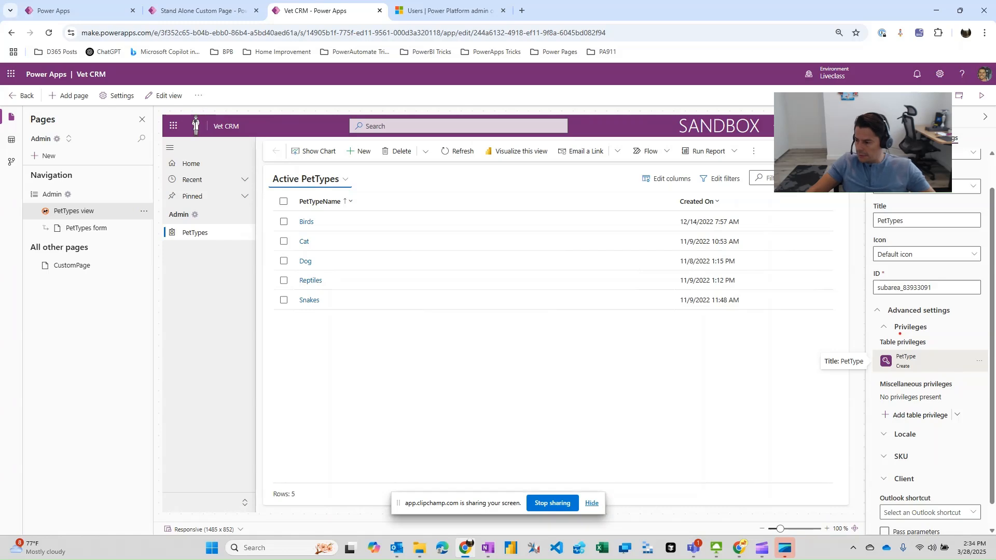
mouse_move(901, 334)
mouse_down()
mouse_move(858, 366)
mouse_move(960, 374)
mouse_move(937, 327)
mouse_move(894, 336)
mouse_move(436, 316)
mouse_move(192, 252)
mouse_move(216, 190)
mouse_move(207, 248)
mouse_up()
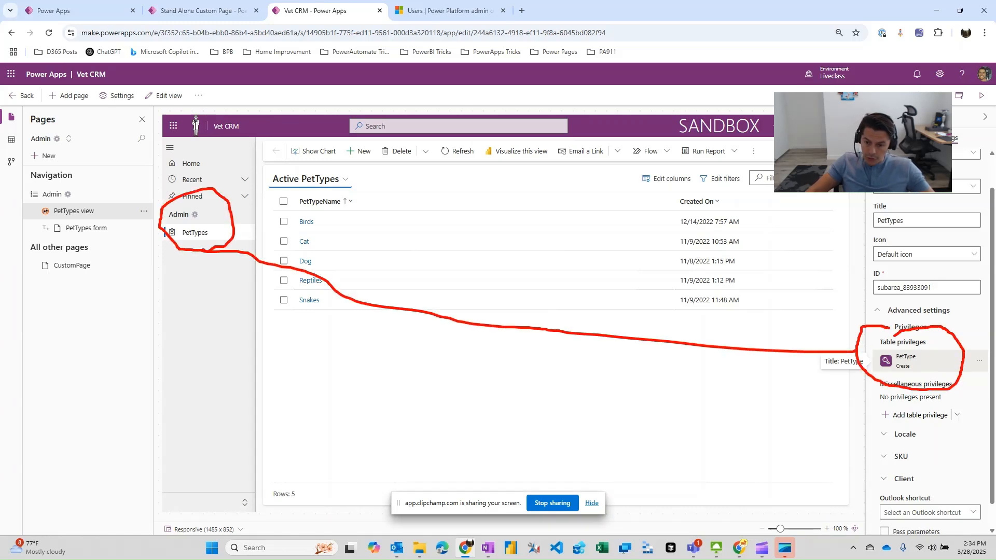
key(Escape)
Check the other user's Vet CRM window for the Admin area and return to the app designer window.
click(740, 548)
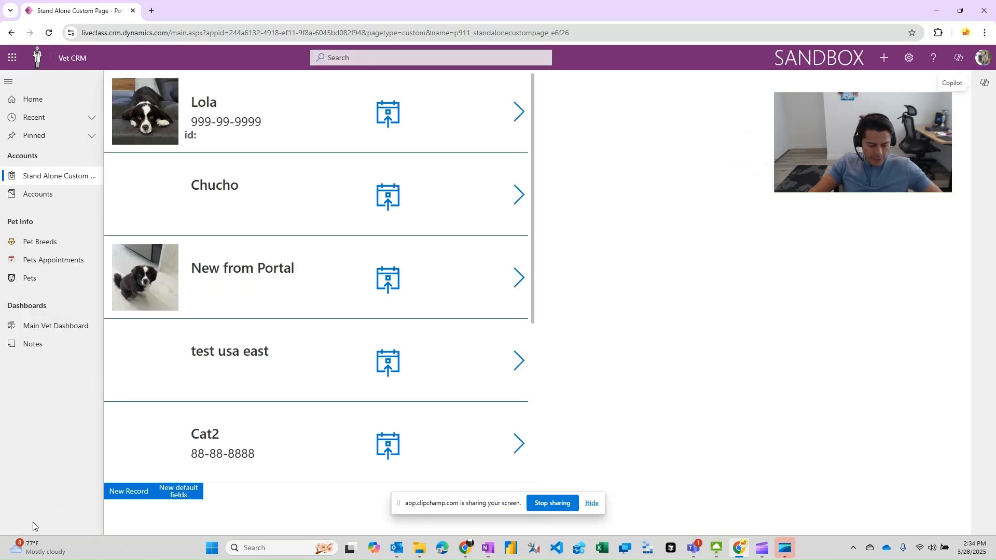
drag(34, 510, 50, 513)
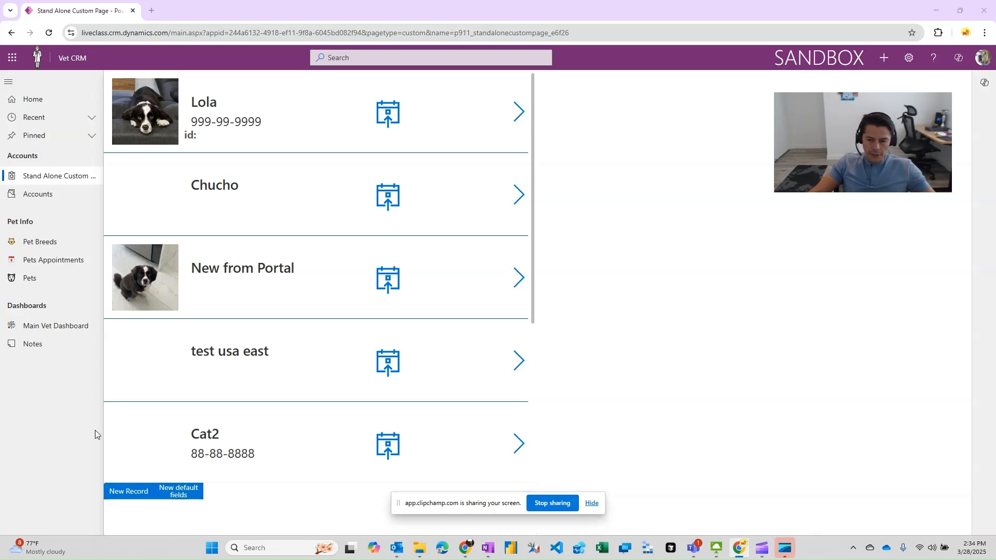
click(459, 554)
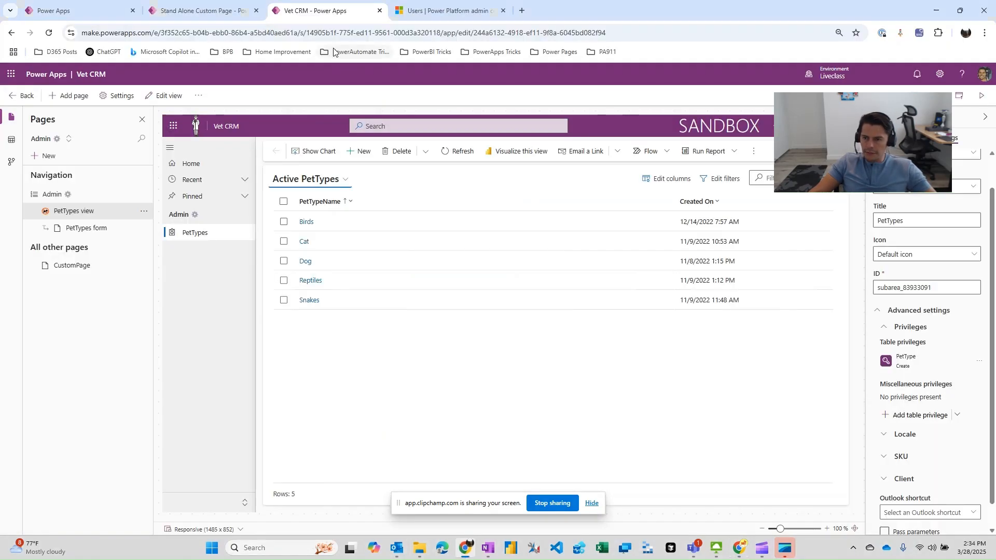
Reload the administrator's running Vet CRM app and open PetTypes in the Admin area.
click(198, 11)
click(47, 34)
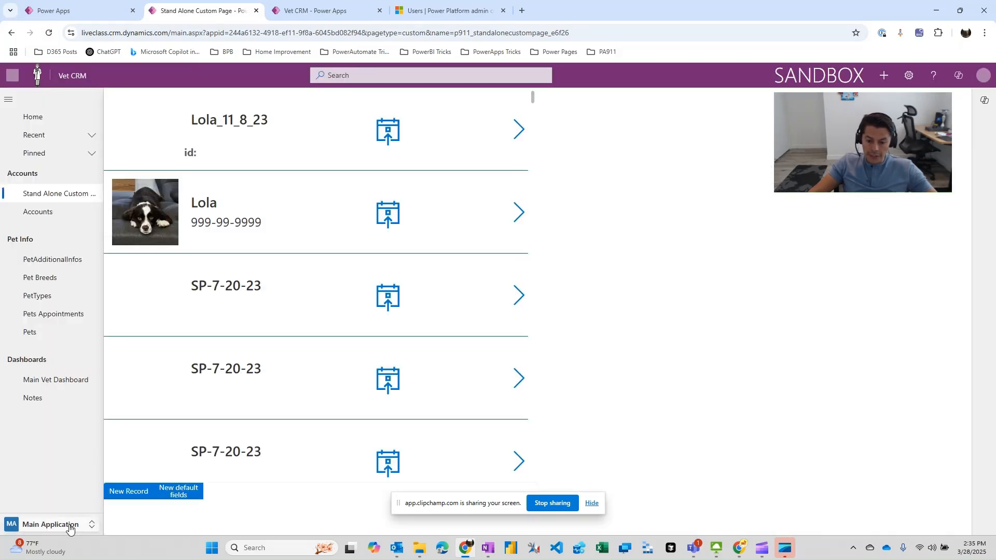
click(62, 524)
click(42, 511)
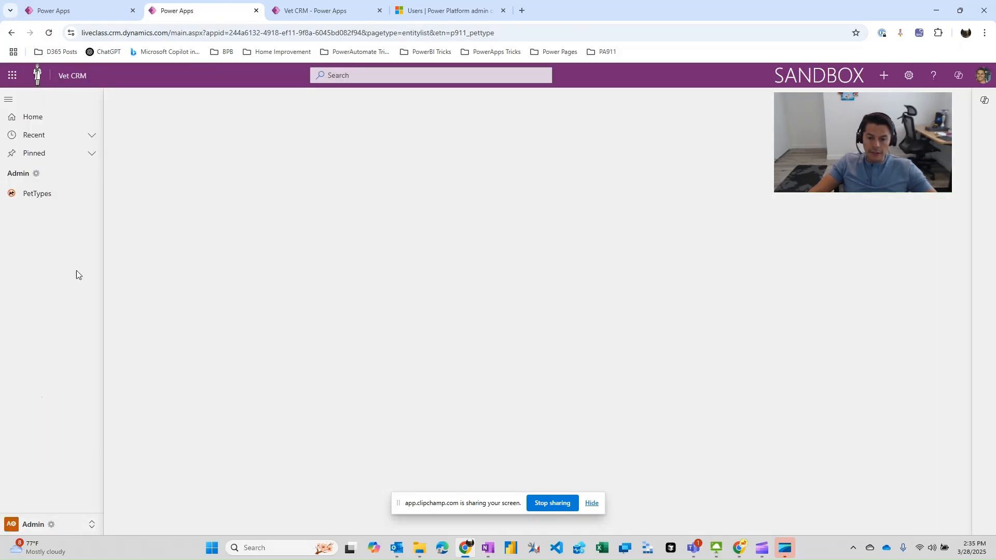
click(32, 197)
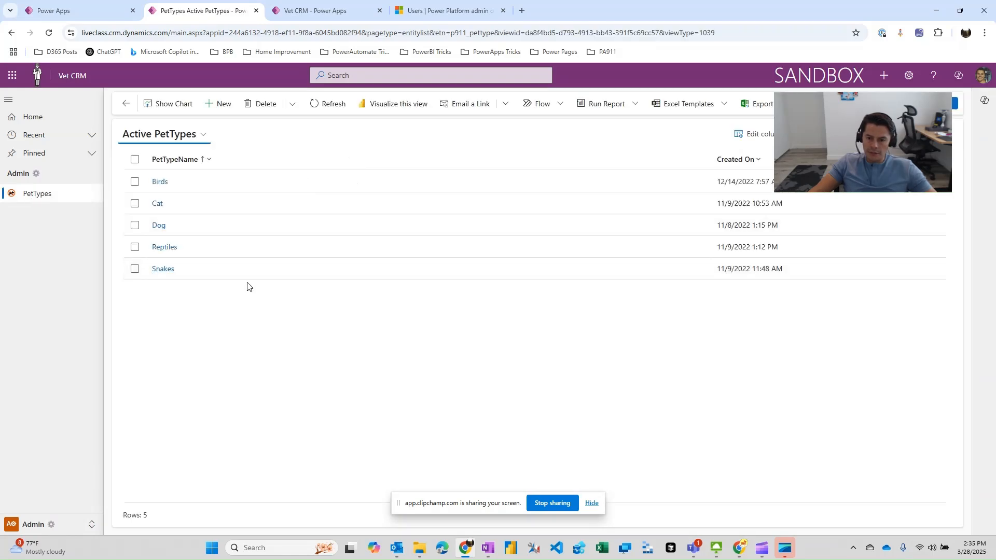
Switch Vet CRM back to the Main Application area and examine the pages listed in its navigation.
click(52, 525)
click(46, 487)
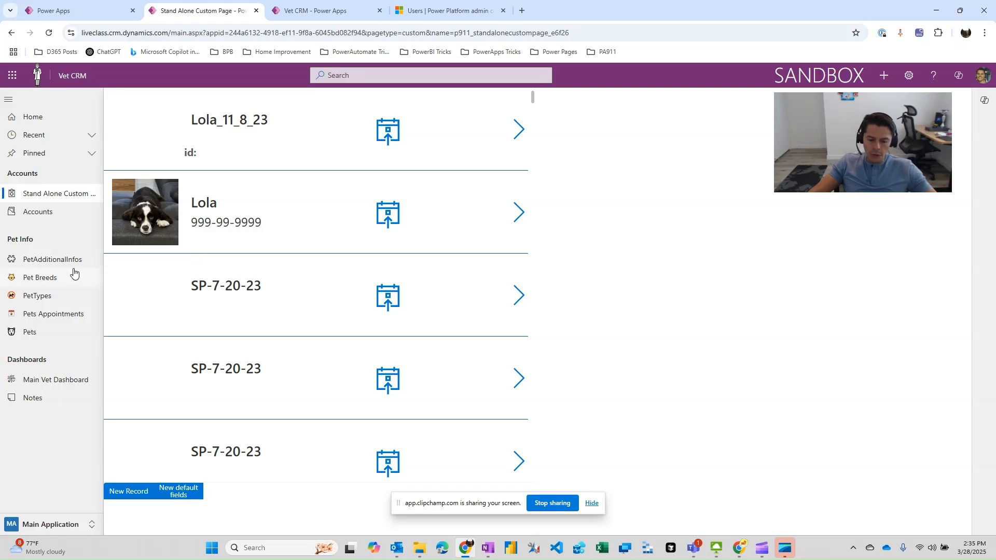
mouse_move(46, 162)
mouse_down()
mouse_move(2, 207)
mouse_move(12, 394)
mouse_move(165, 239)
mouse_move(47, 163)
mouse_up()
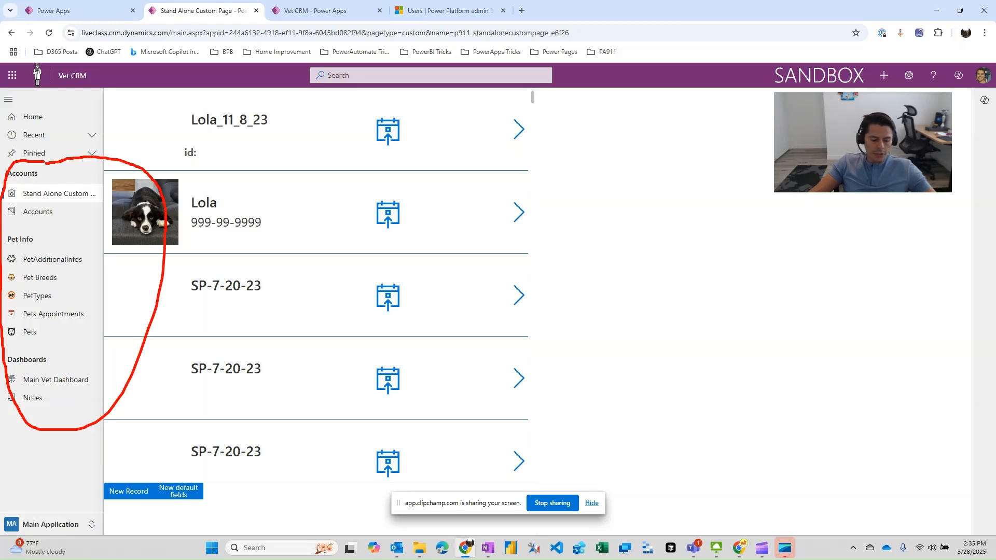
key(Escape)
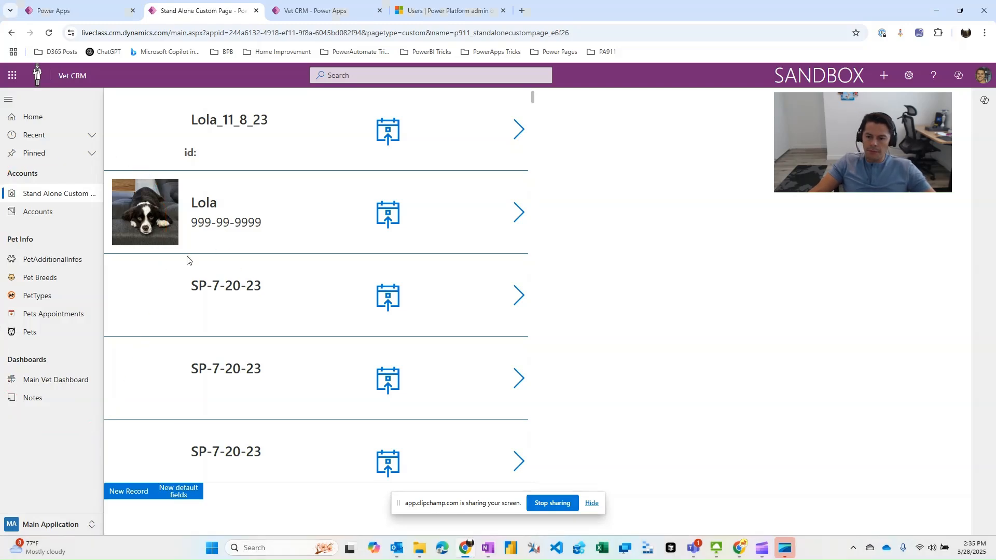